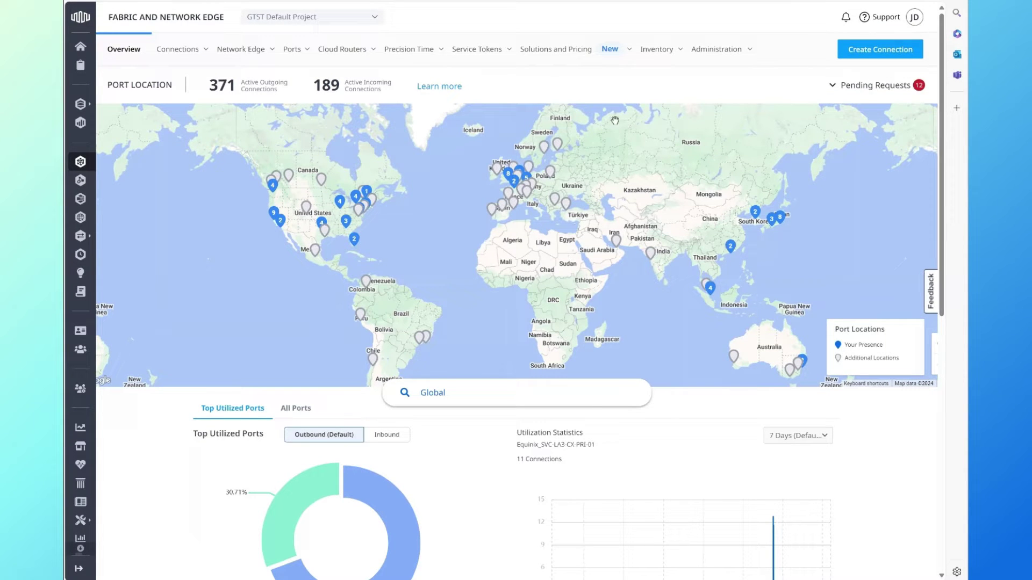
Step: Open the JoeyLab virtual device from the inventory and start connecting it to a network service by ordering an Equinix Fabric port
{"action": "left_click", "coordinate": [255, 51]}
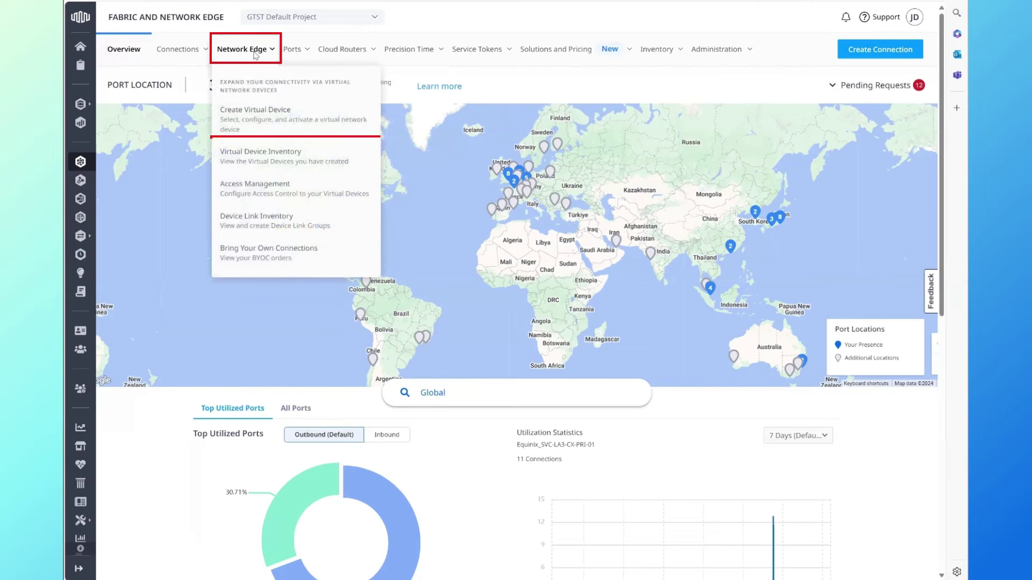
{"action": "left_click", "coordinate": [245, 154]}
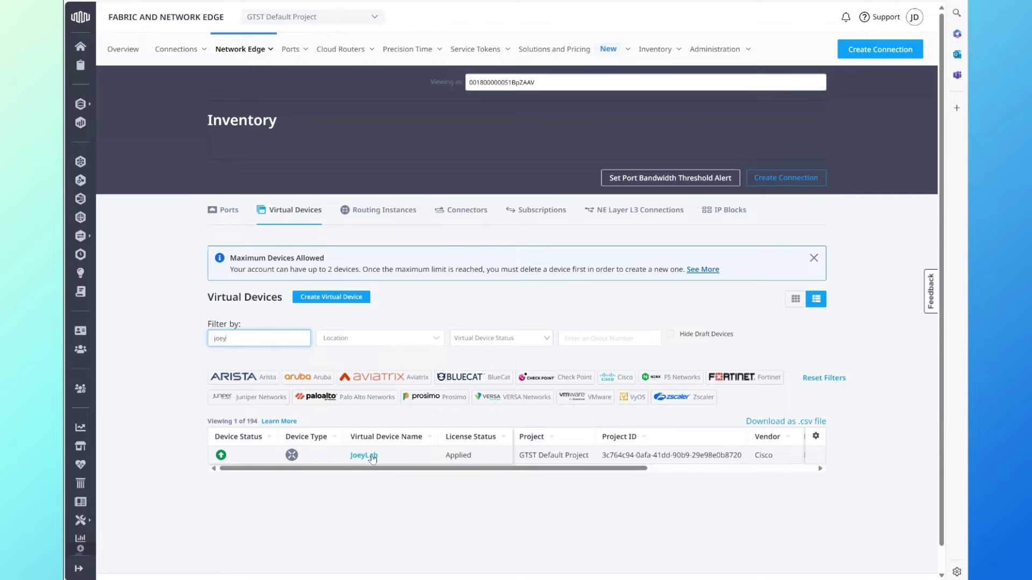
{"action": "left_click", "coordinate": [366, 455]}
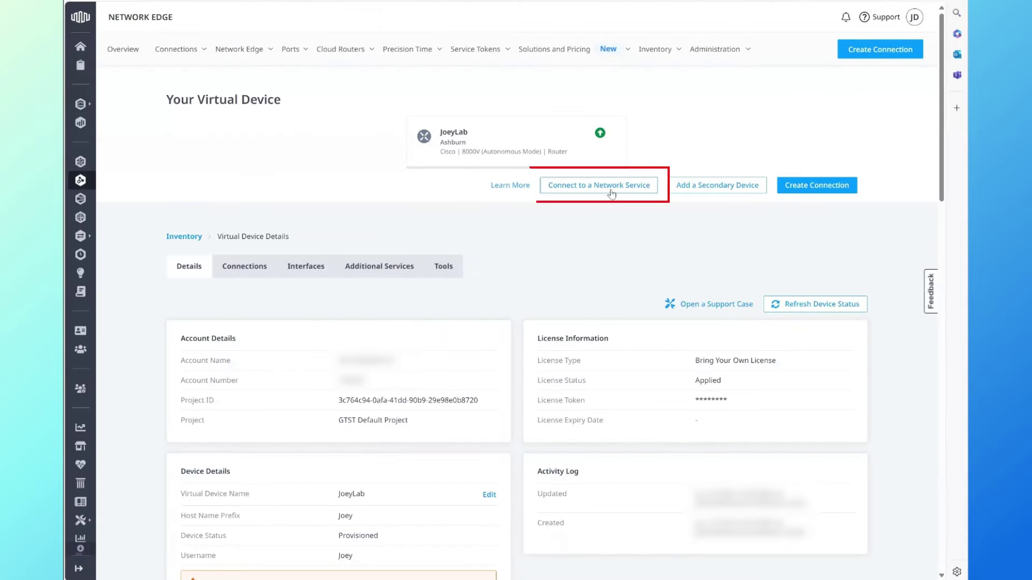
{"action": "left_click", "coordinate": [614, 192]}
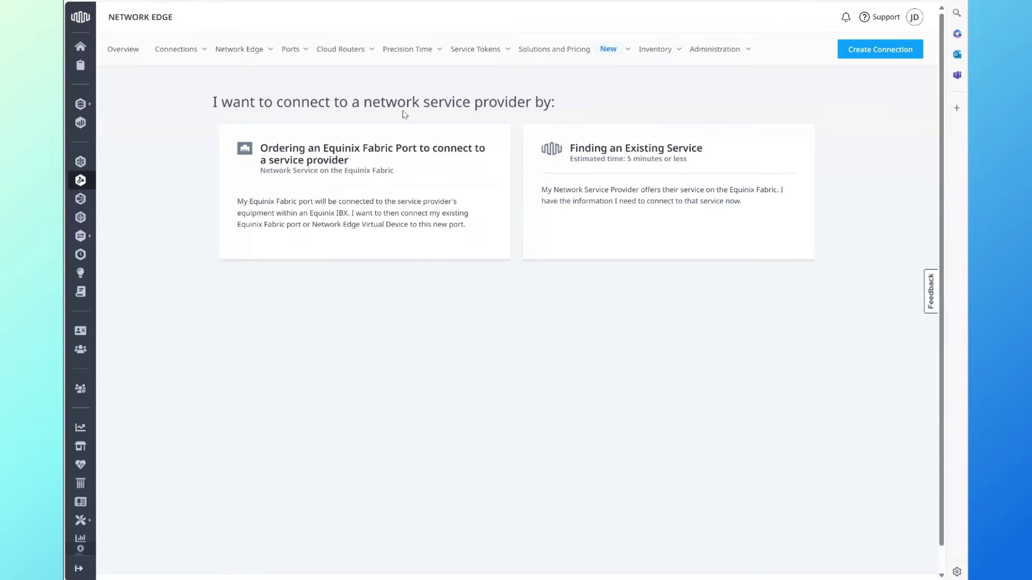
{"action": "left_click", "coordinate": [355, 162]}
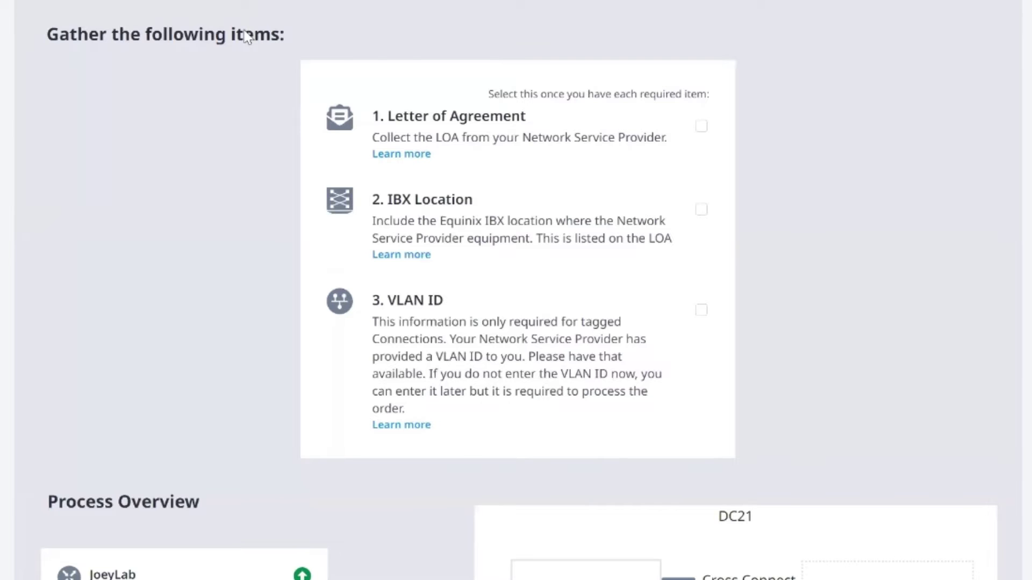
Step: Mark the Letter of Agreement, IBX Location and VLAN ID items as gathered and continue to the port configuration
{"action": "left_click", "coordinate": [702, 126]}
{"action": "left_click", "coordinate": [701, 209]}
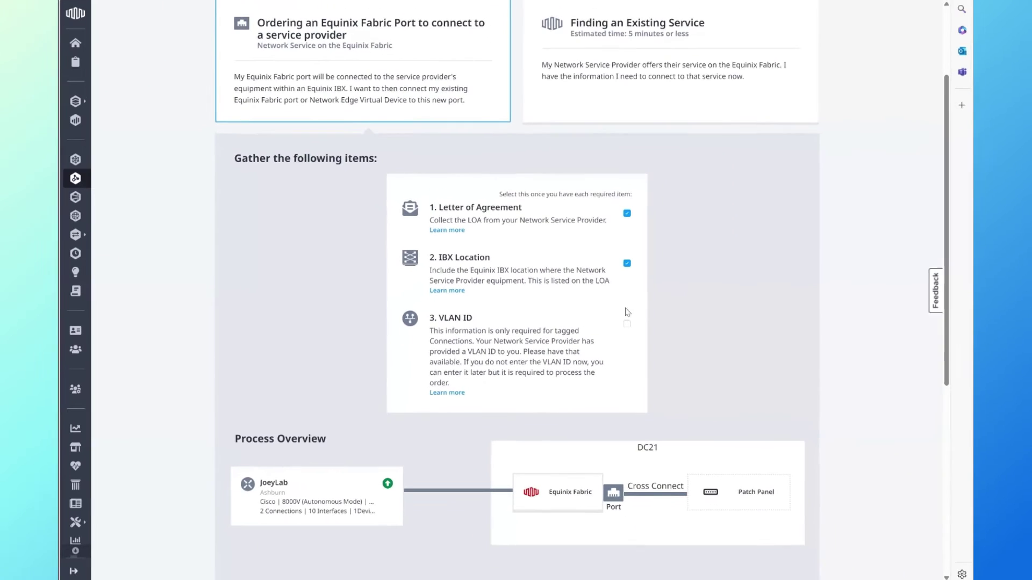
{"action": "left_click", "coordinate": [627, 323]}
{"action": "scroll", "coordinate": [676, 314], "scroll_direction": "down", "scroll_amount": 4}
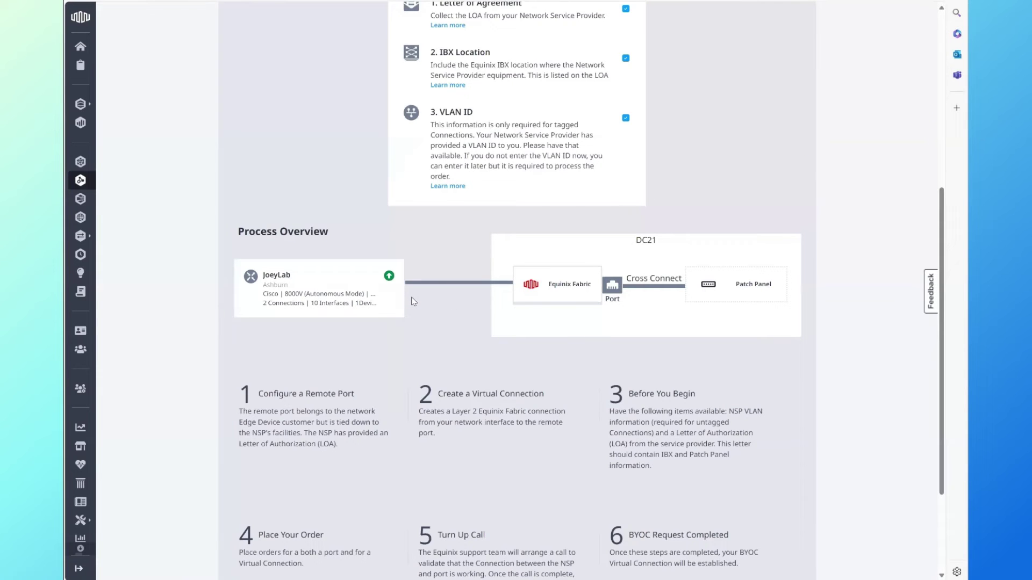
{"action": "scroll", "coordinate": [411, 298], "scroll_direction": "down", "scroll_amount": 3}
{"action": "left_click", "coordinate": [782, 521]}
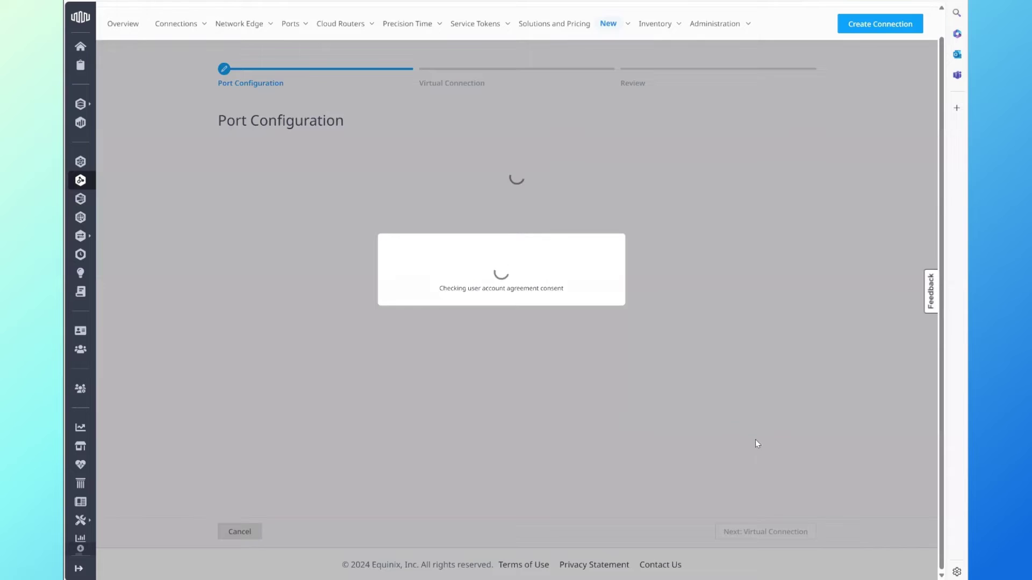
Step: Locate the port in IBX DC1 and choose its attributes manually, with 10G speed and the 10G SMF interface type
{"action": "scroll", "coordinate": [478, 404], "scroll_direction": "down", "scroll_amount": 1}
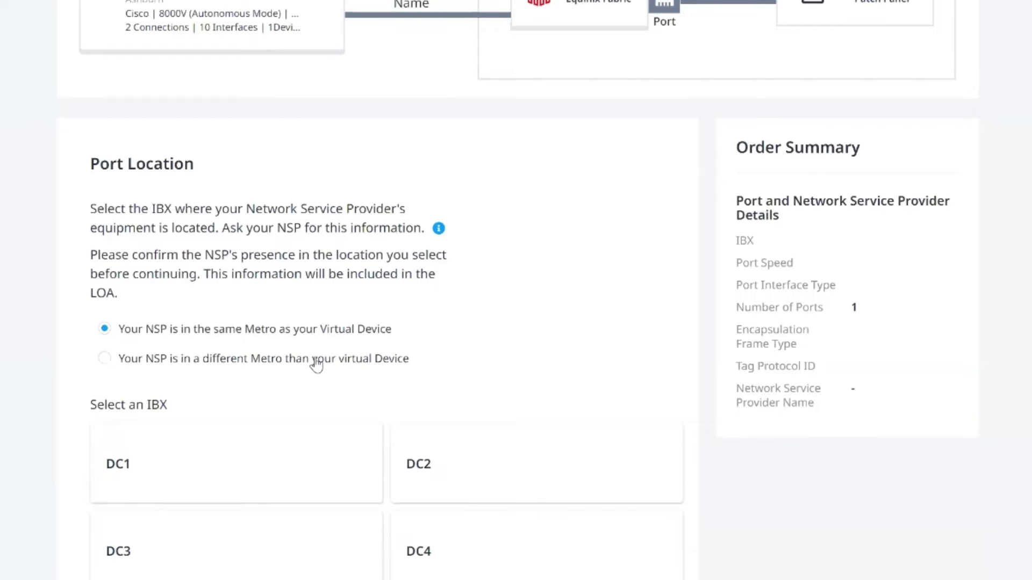
{"action": "left_click", "coordinate": [219, 444]}
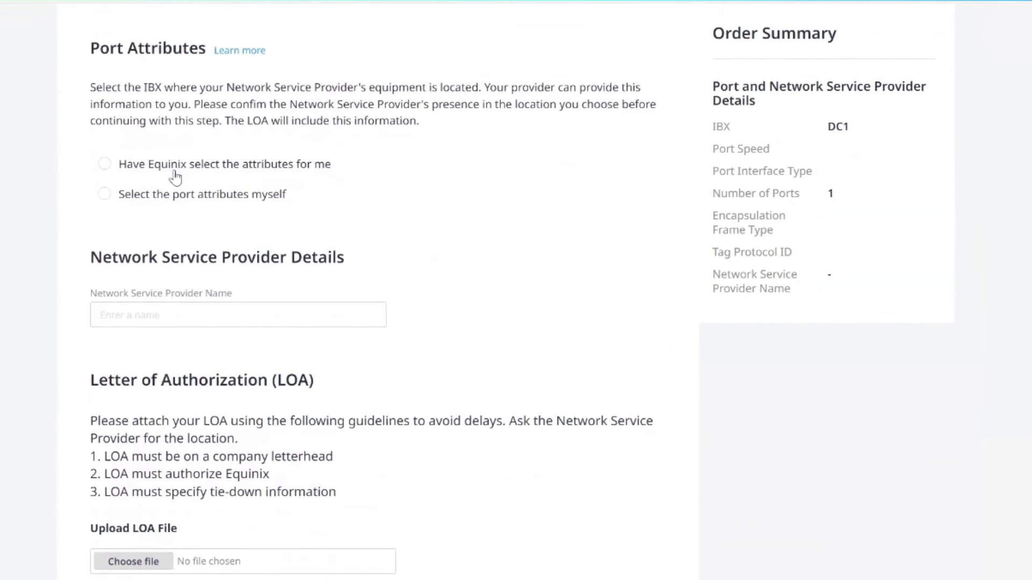
{"action": "left_click", "coordinate": [220, 198]}
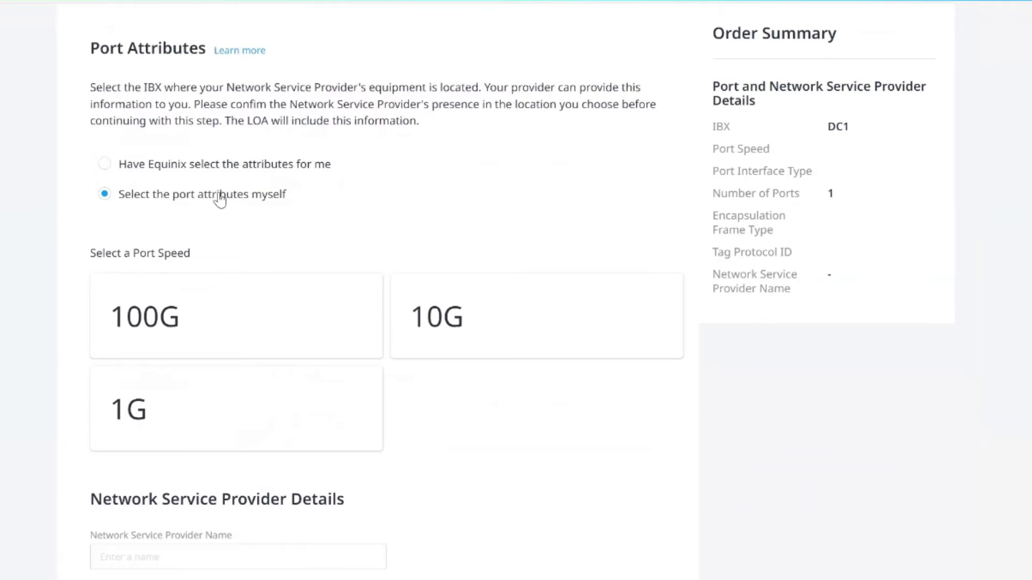
{"action": "left_click", "coordinate": [428, 296]}
{"action": "scroll", "coordinate": [265, 226], "scroll_direction": "down", "scroll_amount": 5}
{"action": "left_click", "coordinate": [231, 277]}
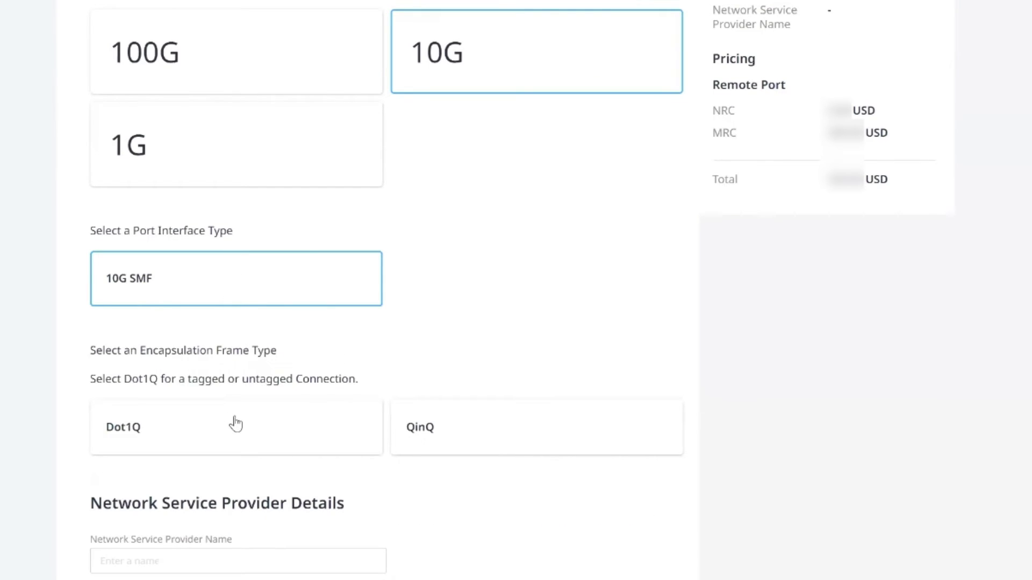
Step: Set the port's encapsulation frame type to Dot1Q with tag protocol ID 0x8100
{"action": "left_click", "coordinate": [232, 425]}
{"action": "scroll", "coordinate": [233, 417], "scroll_direction": "down", "scroll_amount": 4}
{"action": "left_click", "coordinate": [242, 310]}
Step: Enter Verizon as the network service provider name
{"action": "scroll", "coordinate": [393, 231], "scroll_direction": "down", "scroll_amount": 5}
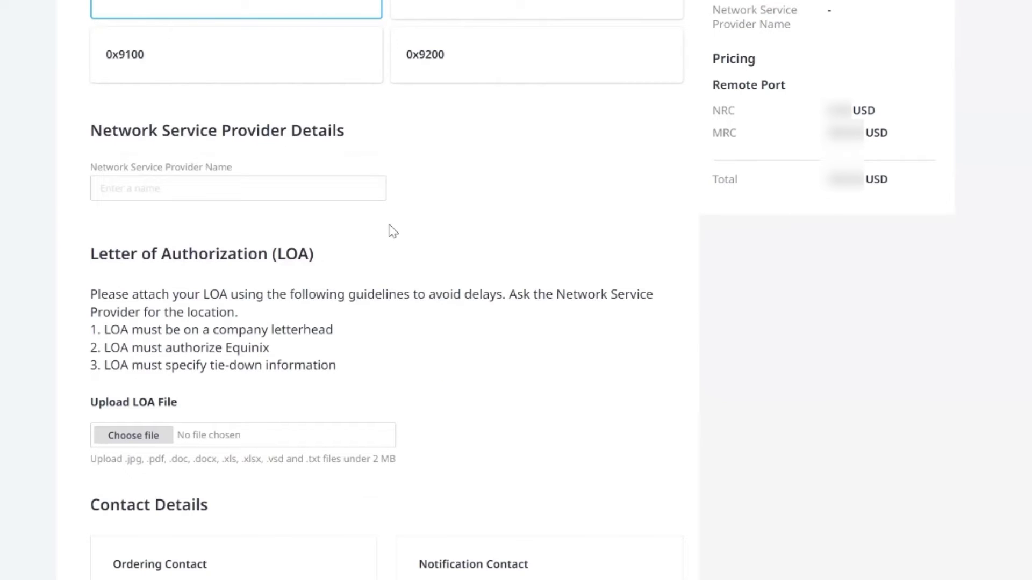
{"action": "left_click", "coordinate": [258, 192]}
{"action": "type", "text": "Verizon"}
{"action": "left_click", "coordinate": [214, 253]}
Step: Upload the Example LOA document as the letter of authorization and continue to the virtual connection settings
{"action": "left_click", "coordinate": [238, 223]}
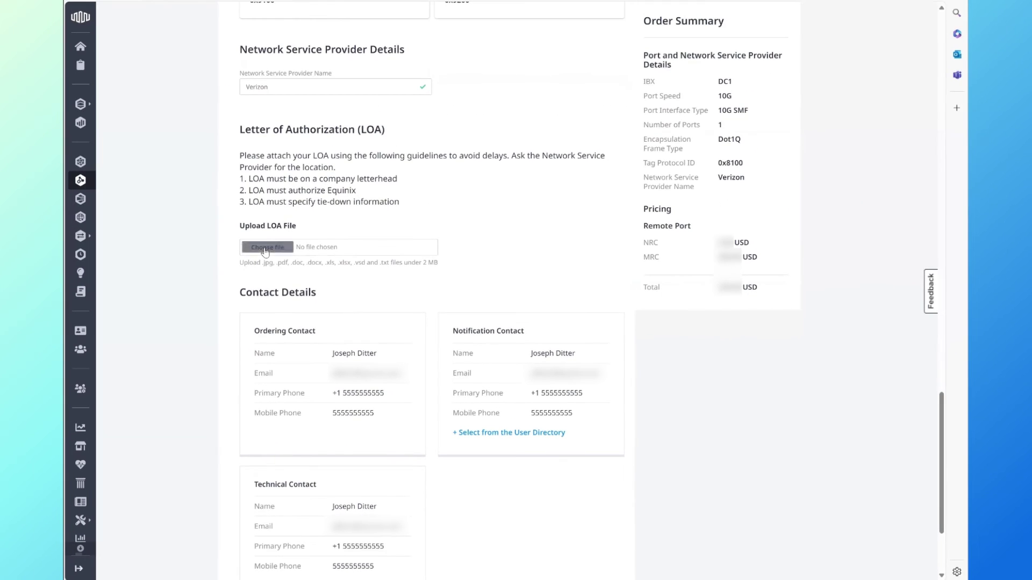
{"action": "left_click", "coordinate": [159, 46]}
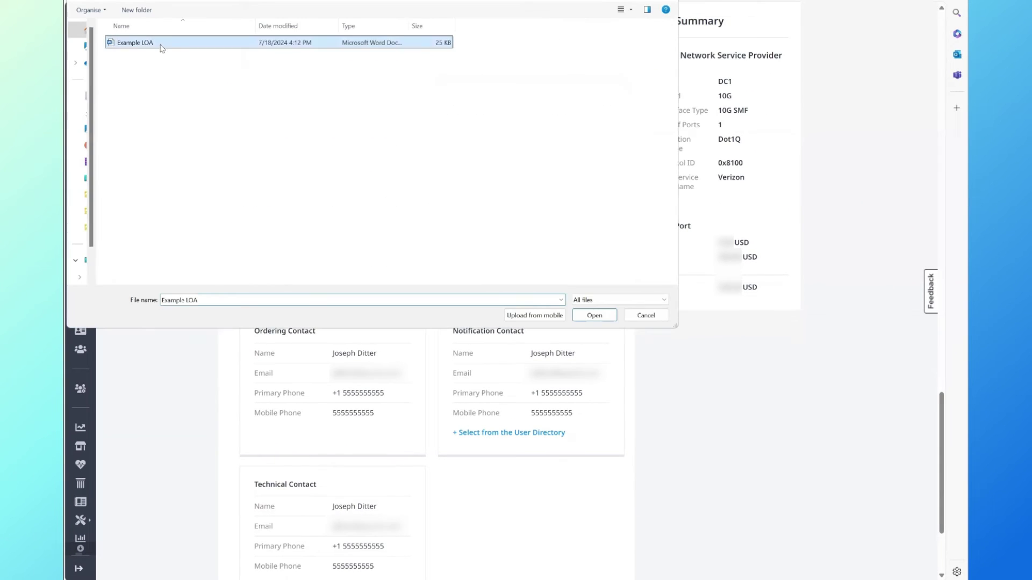
{"action": "left_click", "coordinate": [594, 316]}
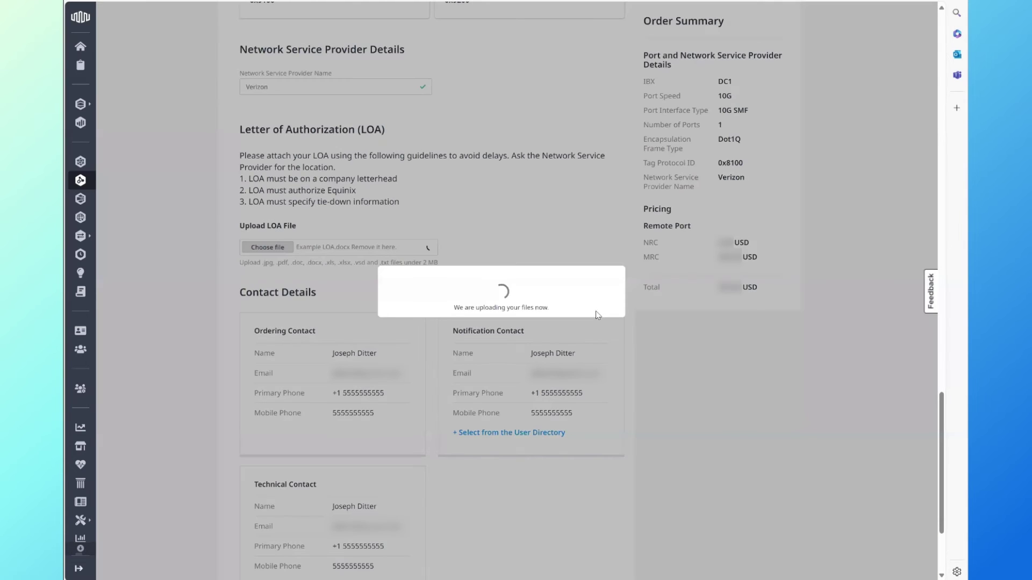
{"action": "scroll", "coordinate": [548, 230], "scroll_direction": "down", "scroll_amount": 3}
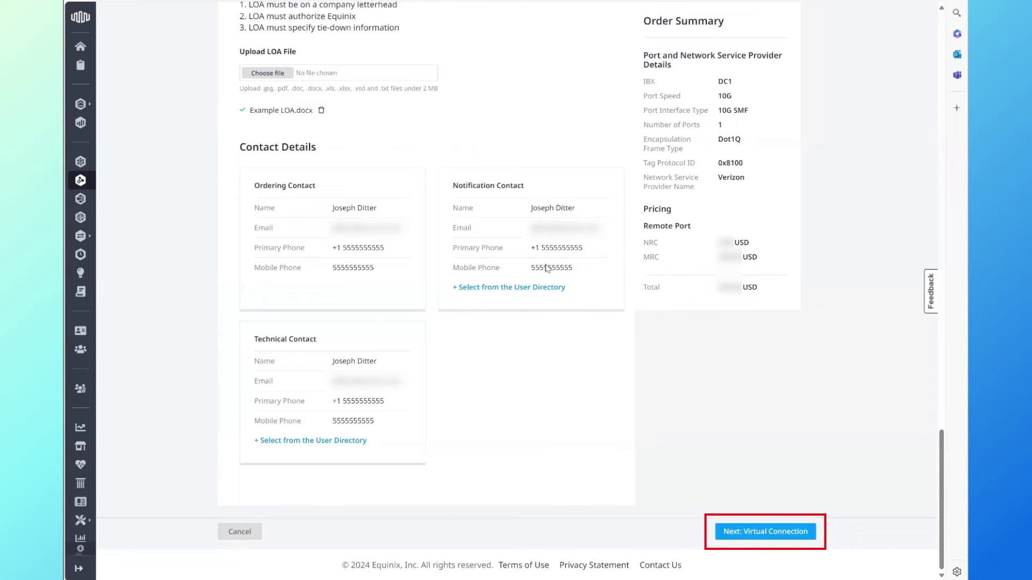
{"action": "left_click", "coordinate": [765, 531]}
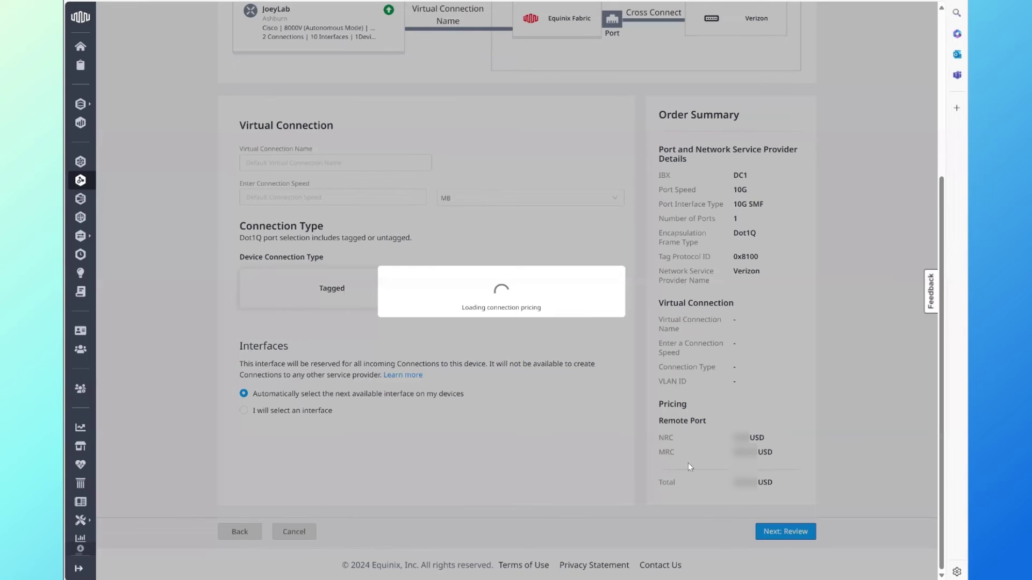
Step: Name the virtual connection "Test Virtual Connection" and set its speed to 10 GB
{"action": "left_click", "coordinate": [352, 322]}
{"action": "type", "text": "Test"}
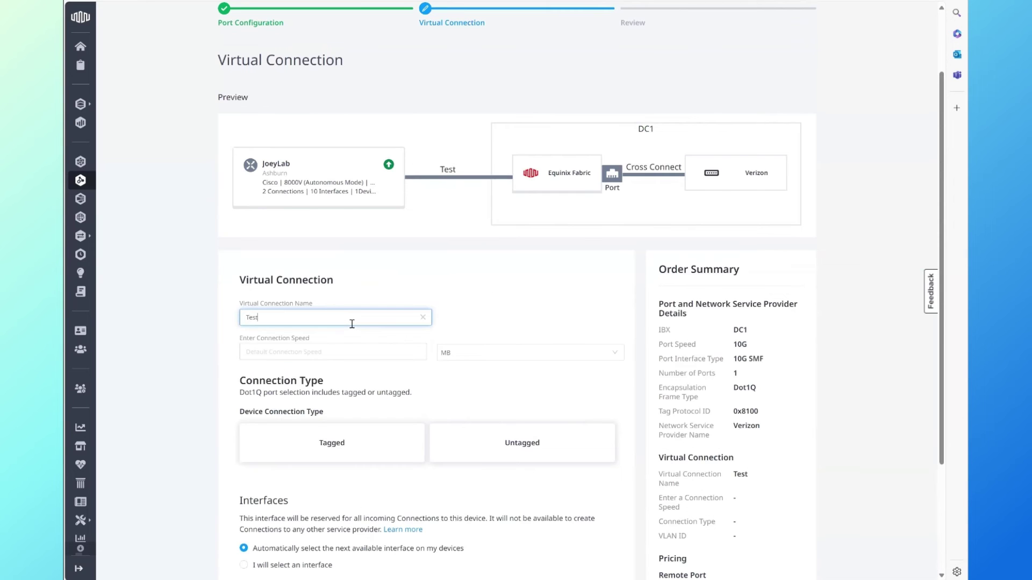
{"action": "type", "text": " Virtual Connection"}
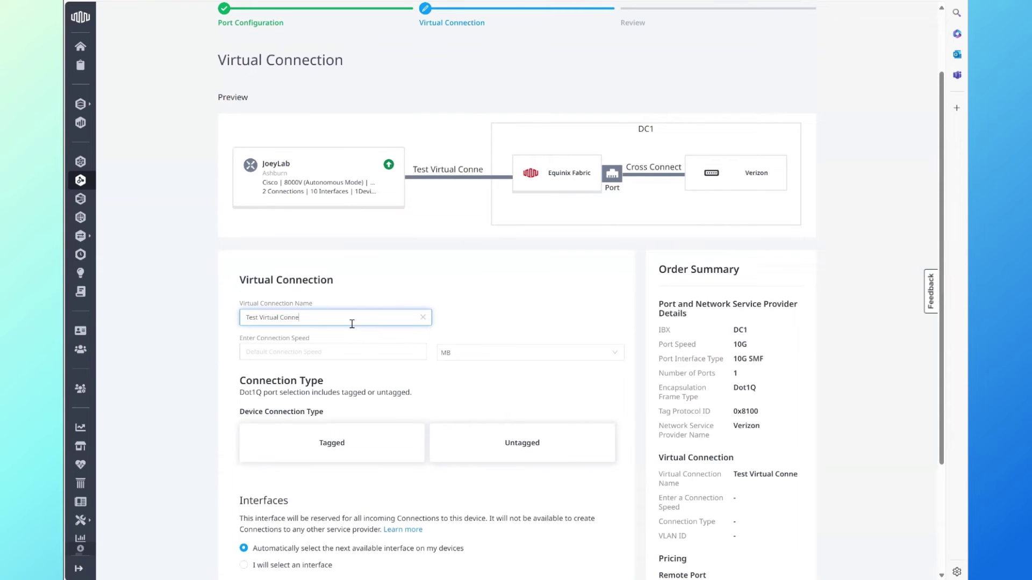
{"action": "left_click", "coordinate": [336, 351]}
{"action": "type", "text": "10"}
{"action": "left_click", "coordinate": [508, 359]}
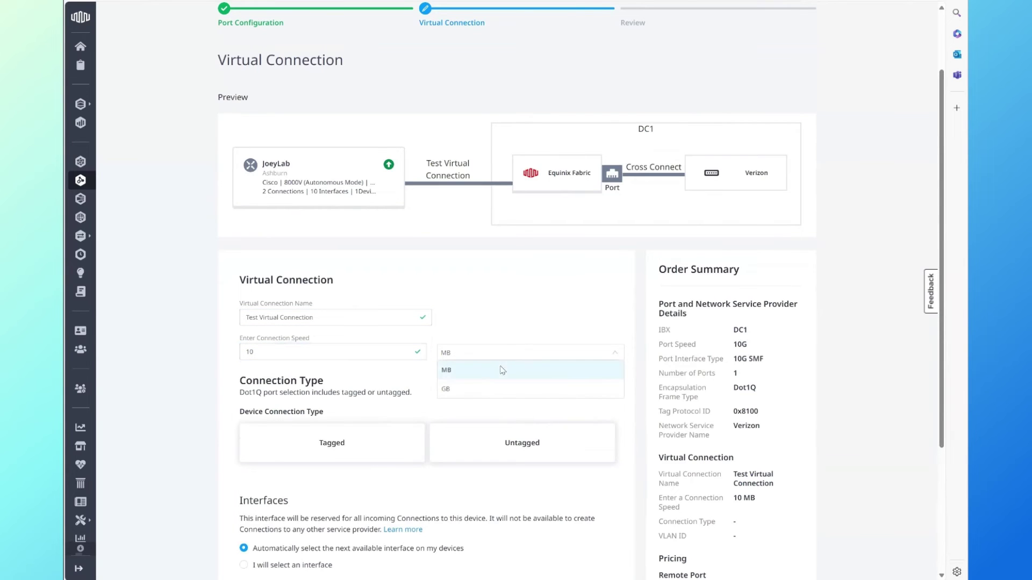
{"action": "left_click", "coordinate": [491, 388]}
Step: Check the VLAN options of the Tagged device connection type, but set the type to Untagged
{"action": "left_click", "coordinate": [400, 441]}
{"action": "scroll", "coordinate": [400, 441], "scroll_direction": "down", "scroll_amount": 5}
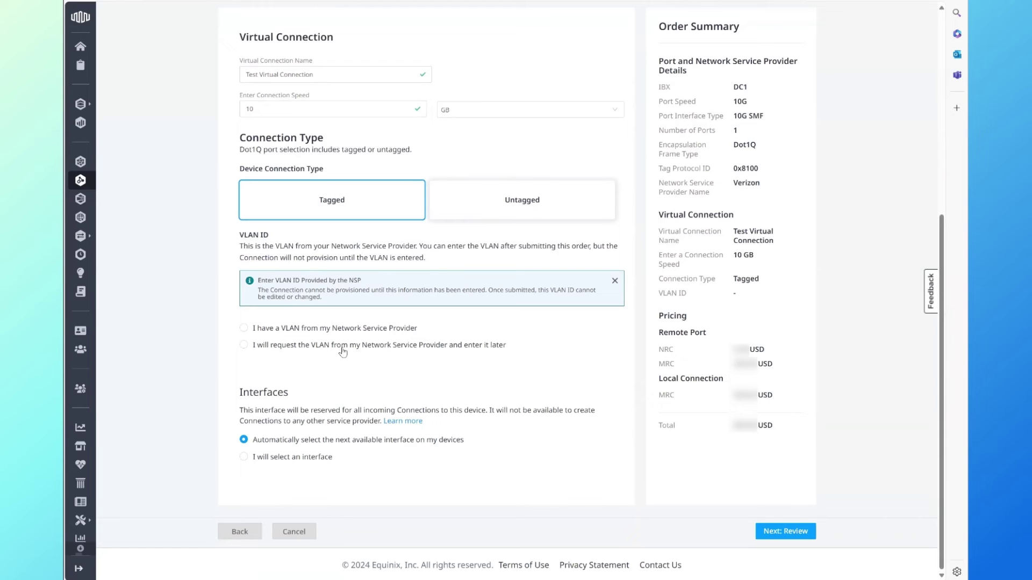
{"action": "left_click", "coordinate": [549, 203]}
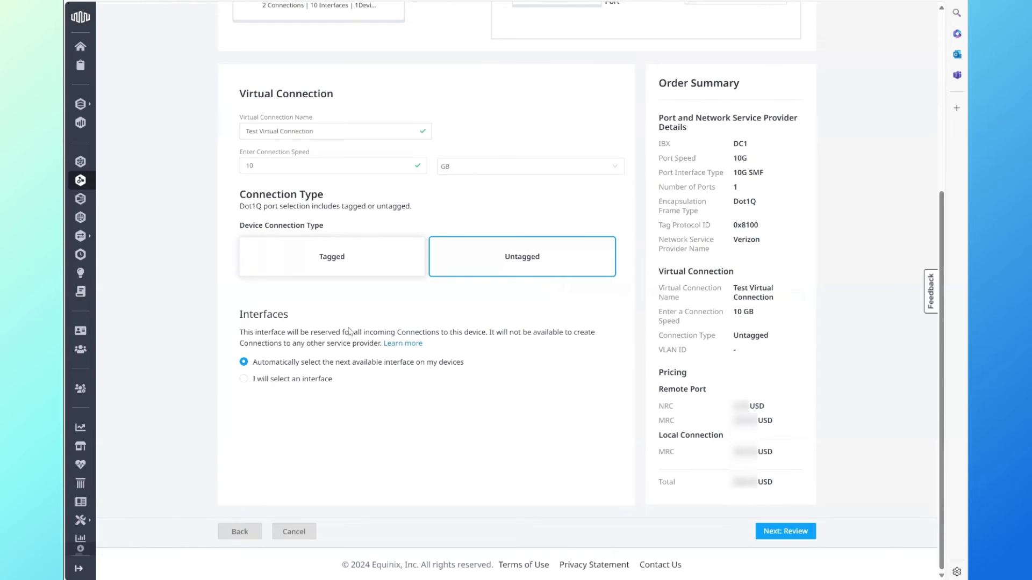
Step: Manually assign GigabitEthernet4 as the primary connection interface and proceed to the order review
{"action": "left_click", "coordinate": [291, 382]}
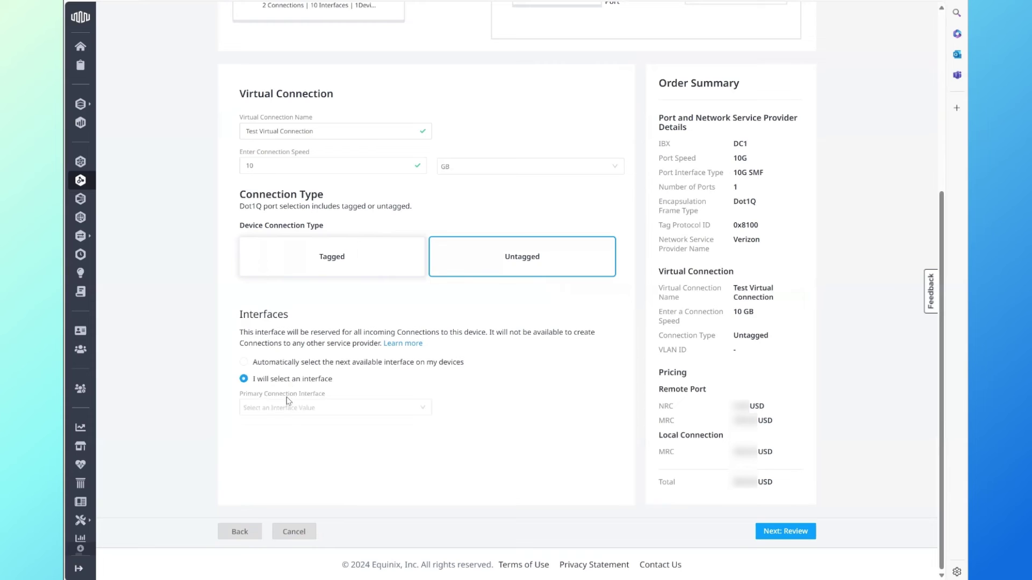
{"action": "left_click", "coordinate": [285, 408]}
{"action": "left_click", "coordinate": [274, 480]}
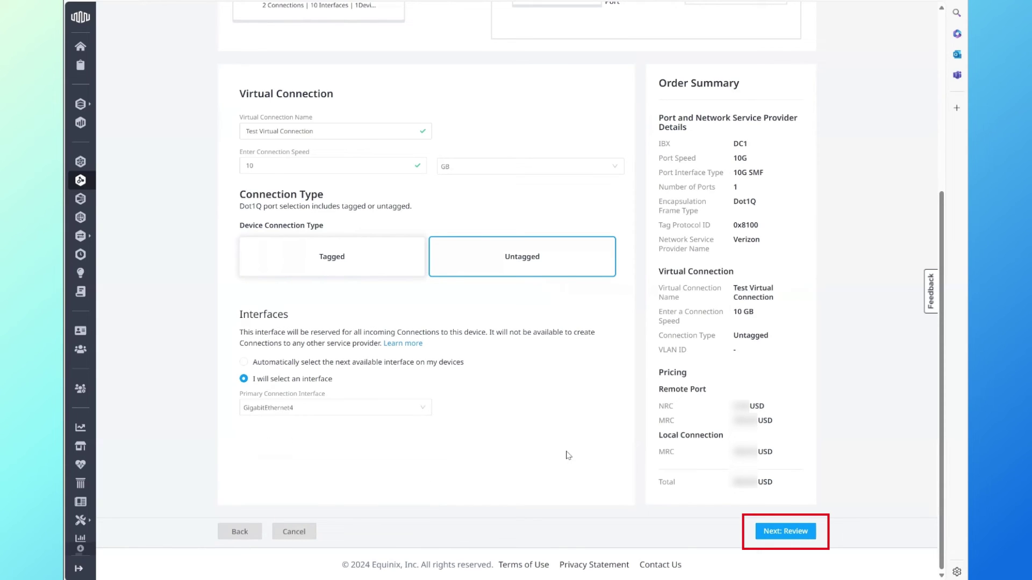
{"action": "left_click", "coordinate": [772, 534]}
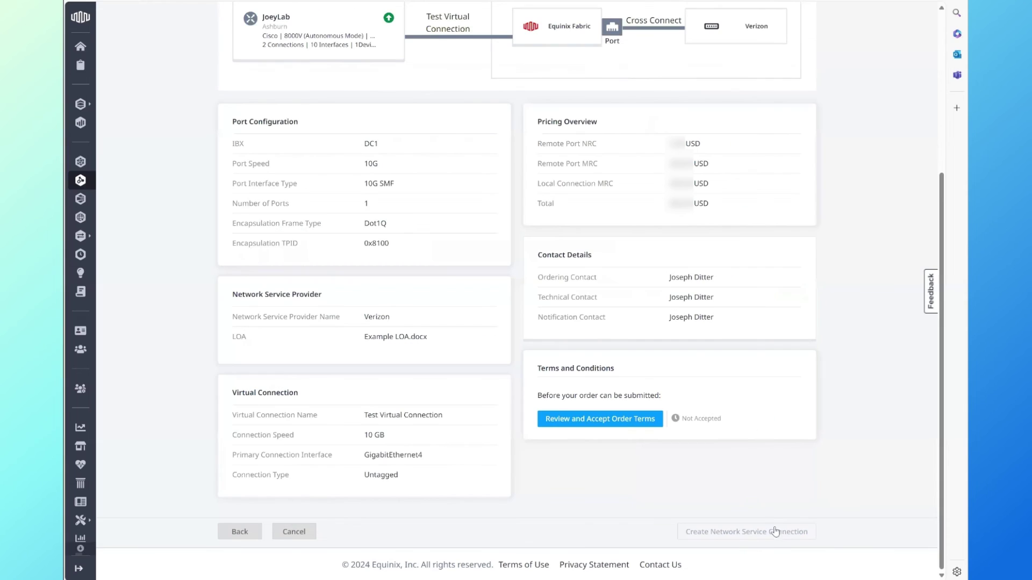
Step: Read and accept the order terms and conditions, and submit the order for the network service connection
{"action": "left_click", "coordinate": [603, 420]}
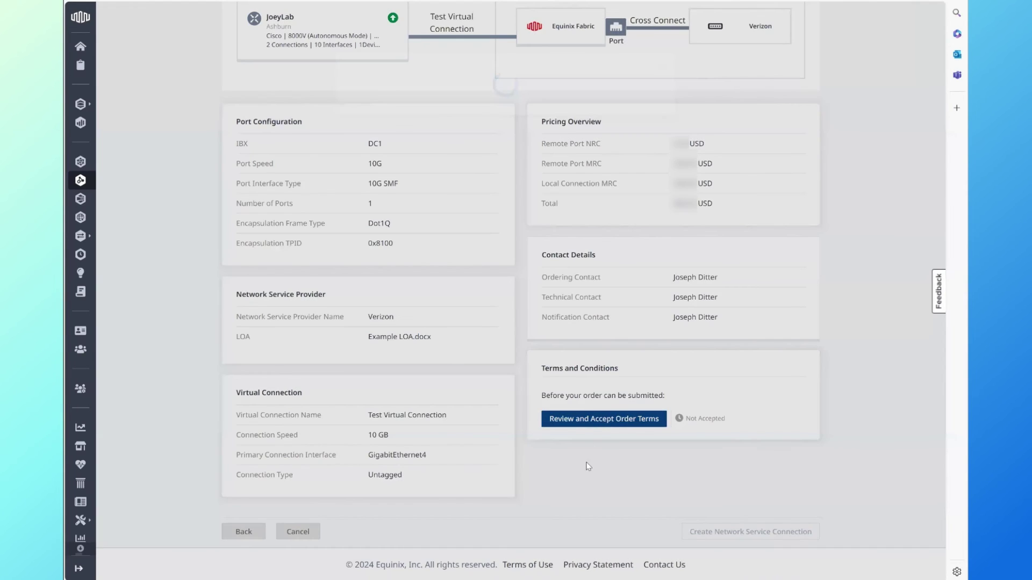
{"action": "scroll", "coordinate": [543, 270], "scroll_direction": "down", "scroll_amount": 3}
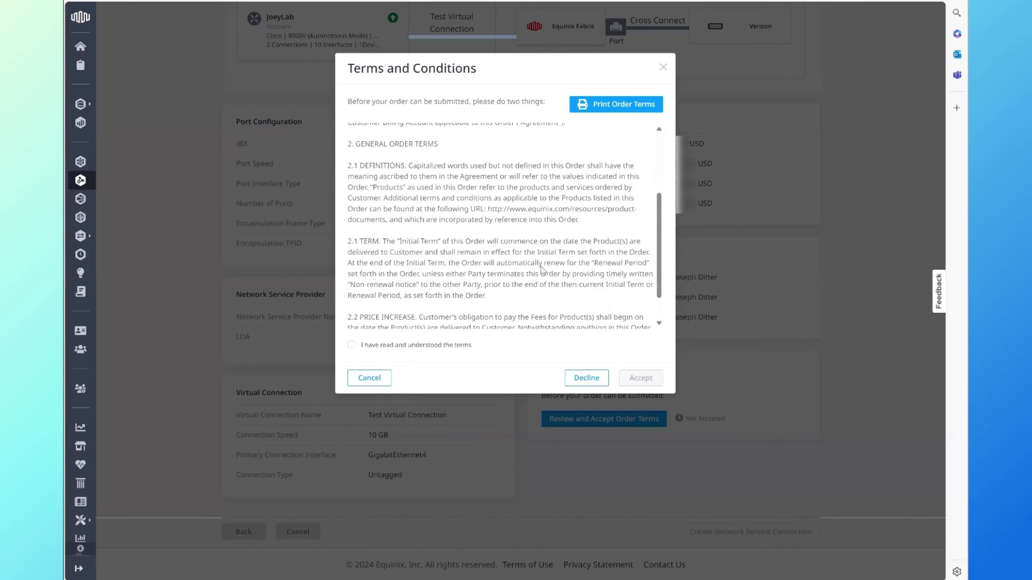
{"action": "left_click", "coordinate": [430, 344]}
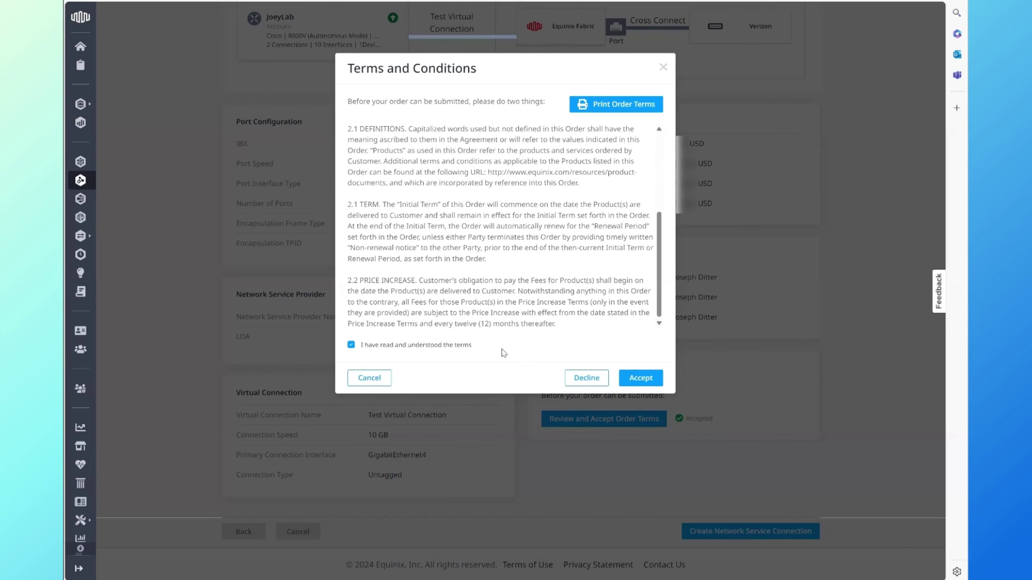
{"action": "left_click", "coordinate": [634, 378]}
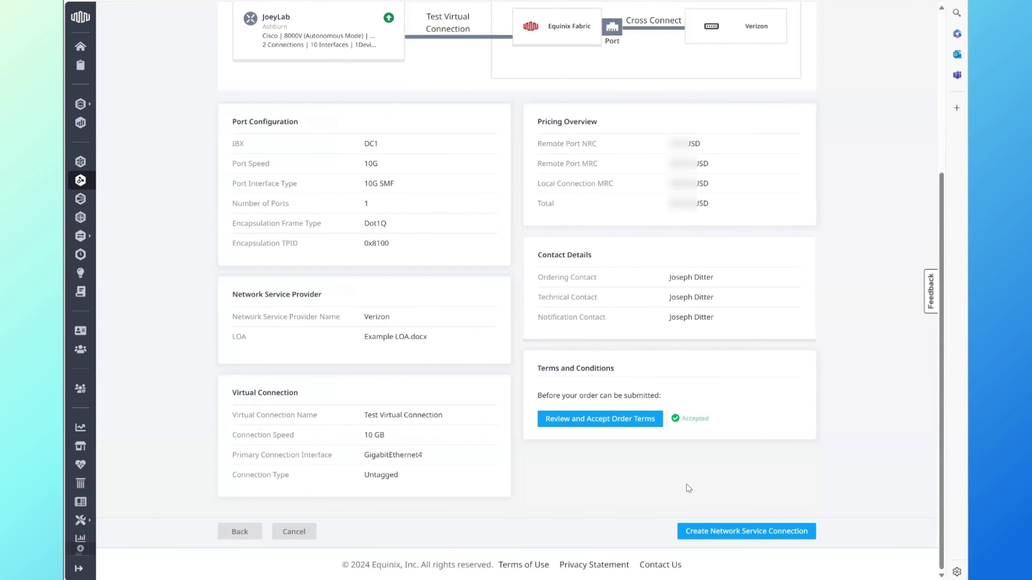
{"action": "left_click", "coordinate": [708, 532]}
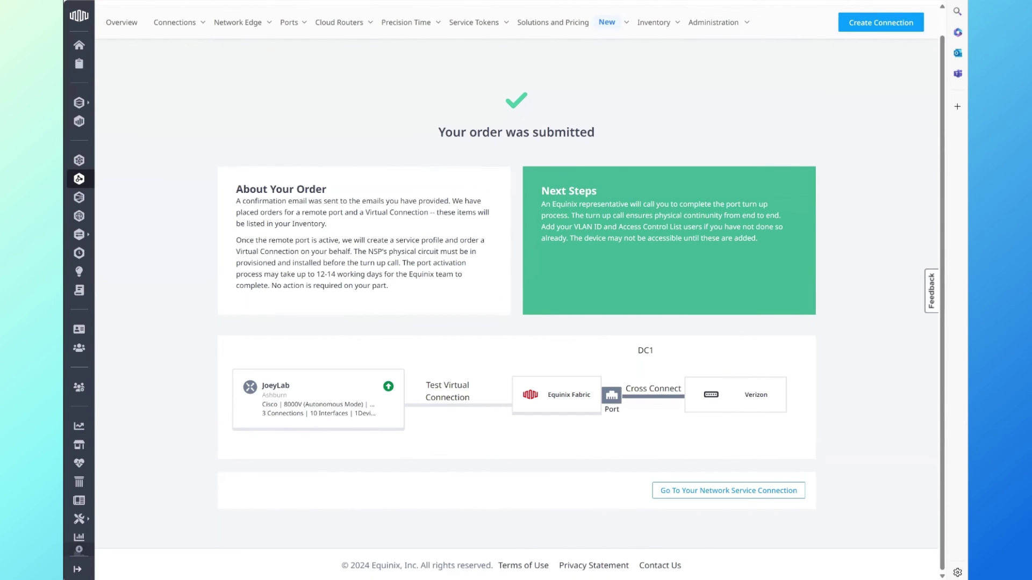